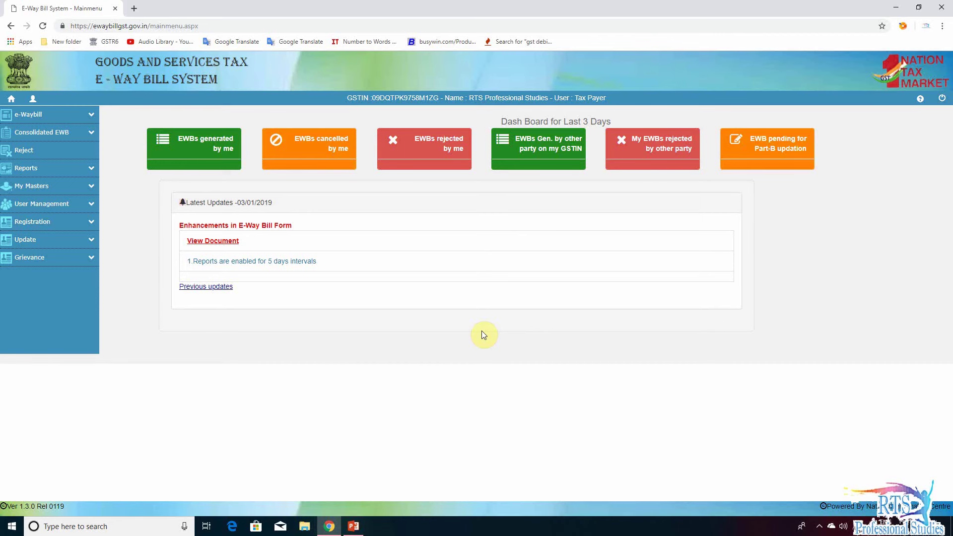
# Open the Change to Multivehicle form for e-way bills and load the bill by its e-way bill number without spaces
pyautogui.click(90, 115)
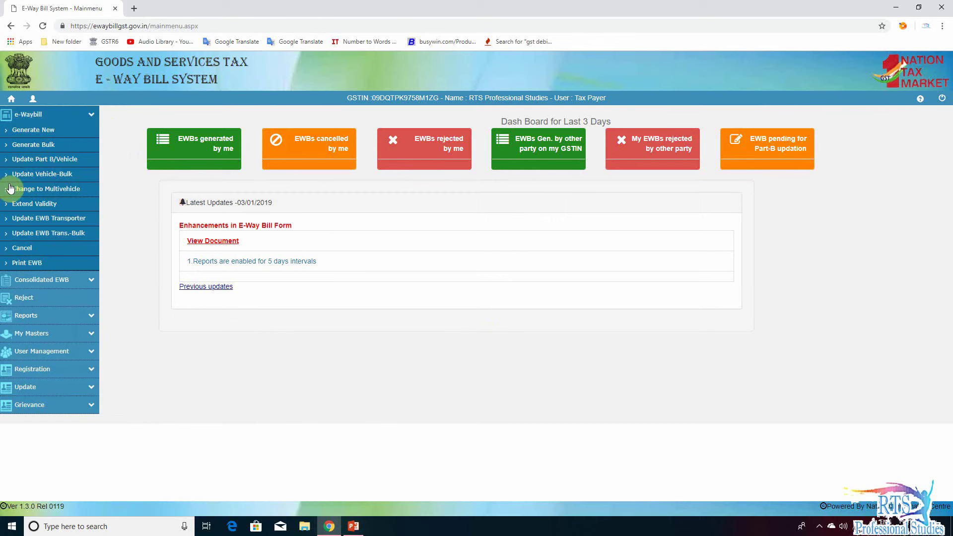
pyautogui.click(62, 192)
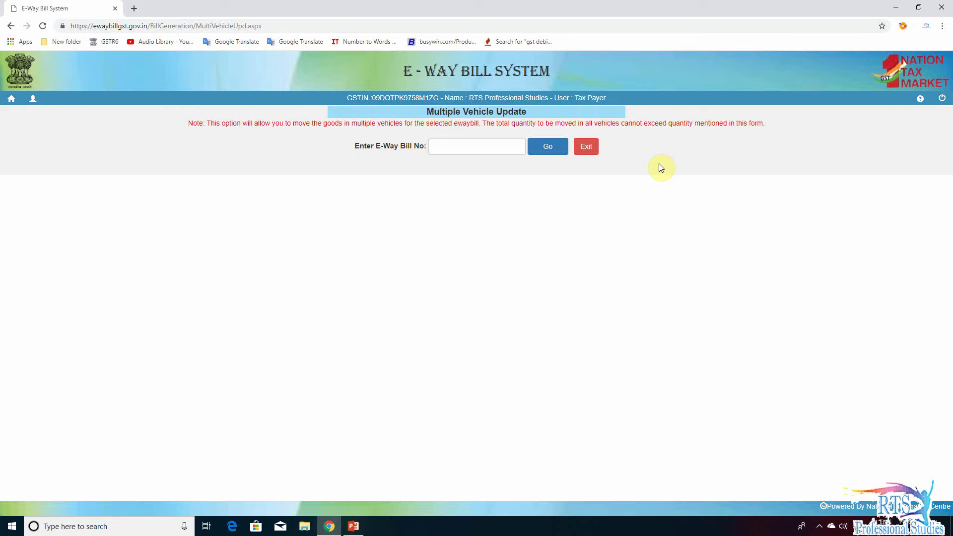
pyautogui.click(436, 147)
pyautogui.hotkey('ctrl', 'v')
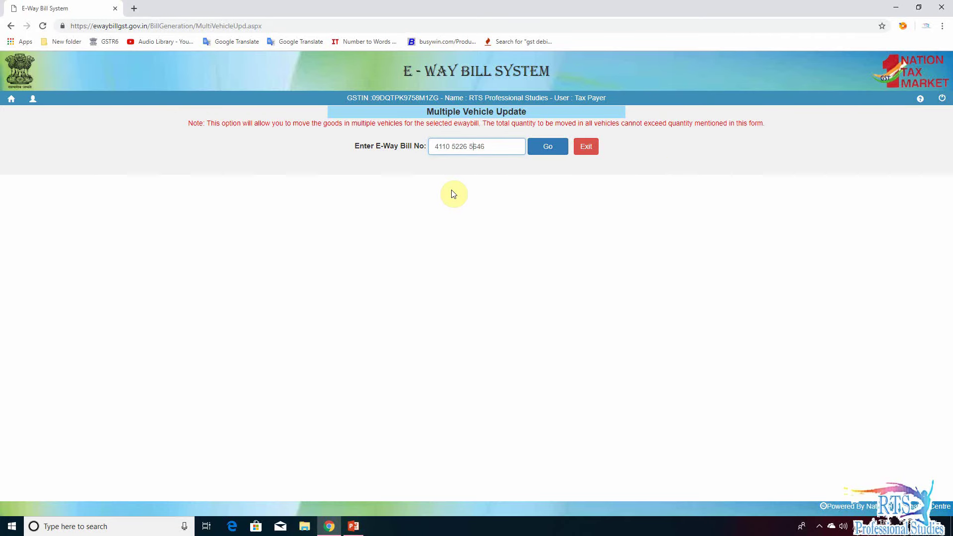
pyautogui.press('BackSpace')
pyautogui.press('Left')
pyautogui.press('Left')
pyautogui.press('Left')
pyautogui.press('Left')
pyautogui.press('BackSpace')
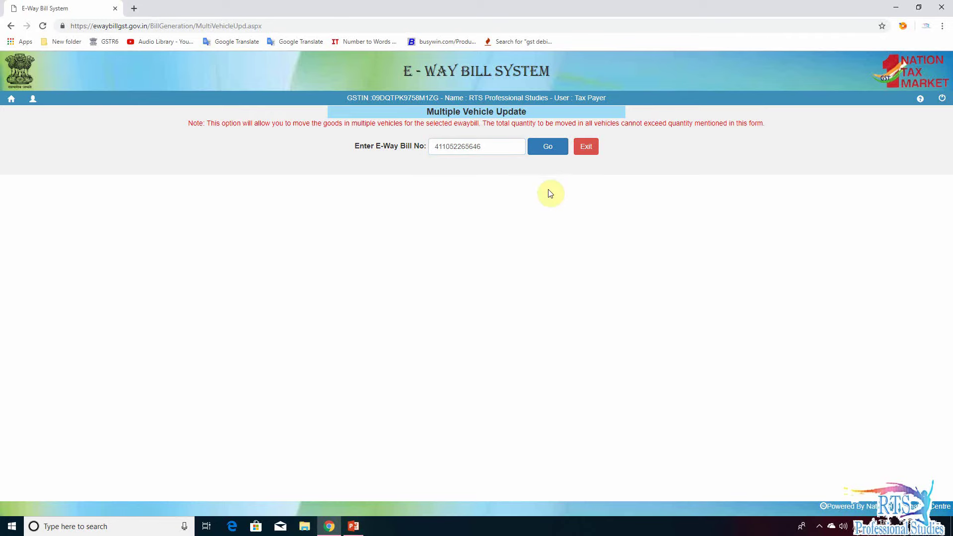
pyautogui.click(551, 147)
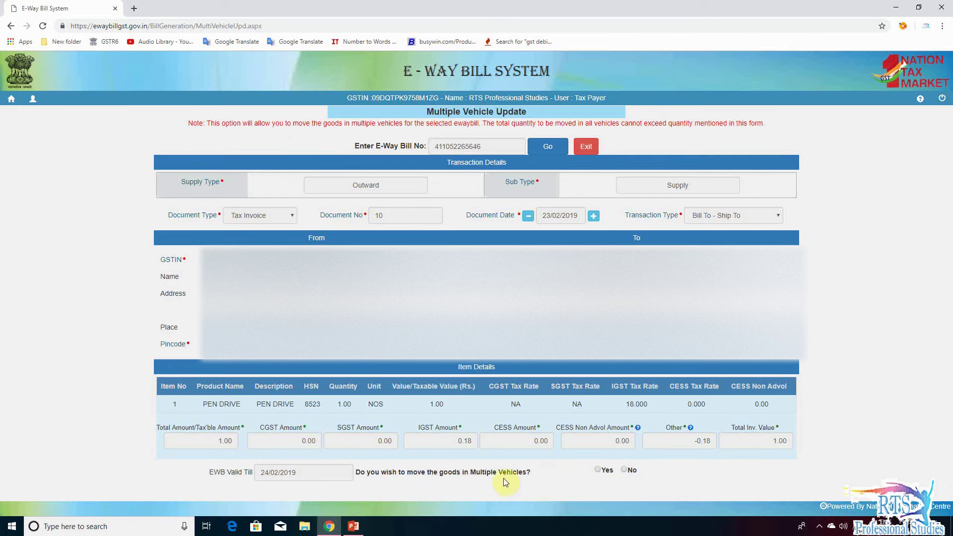
# Choose Yes for moving the goods in multiple vehicles and set the reason to Break Down
pyautogui.click(597, 471)
pyautogui.scroll(-4, 546, 397)
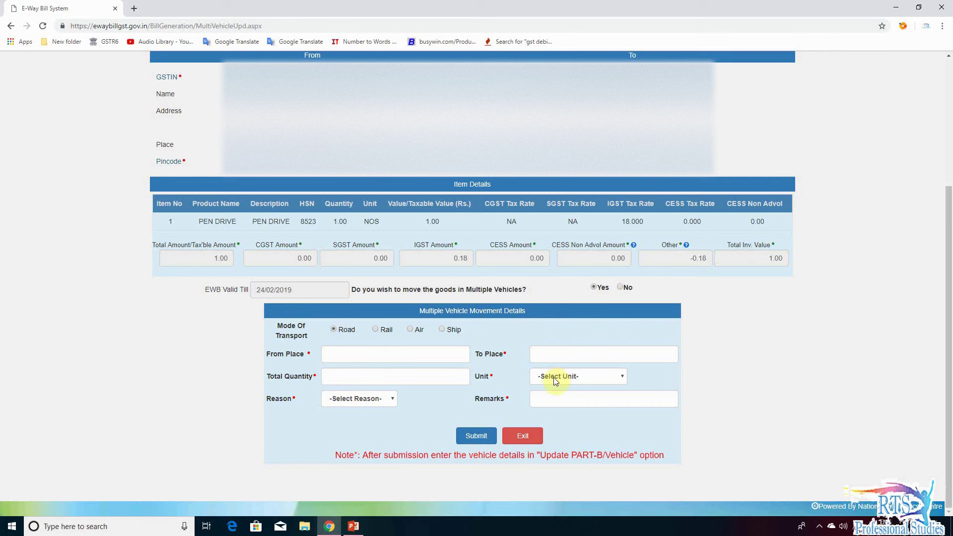
pyautogui.click(373, 401)
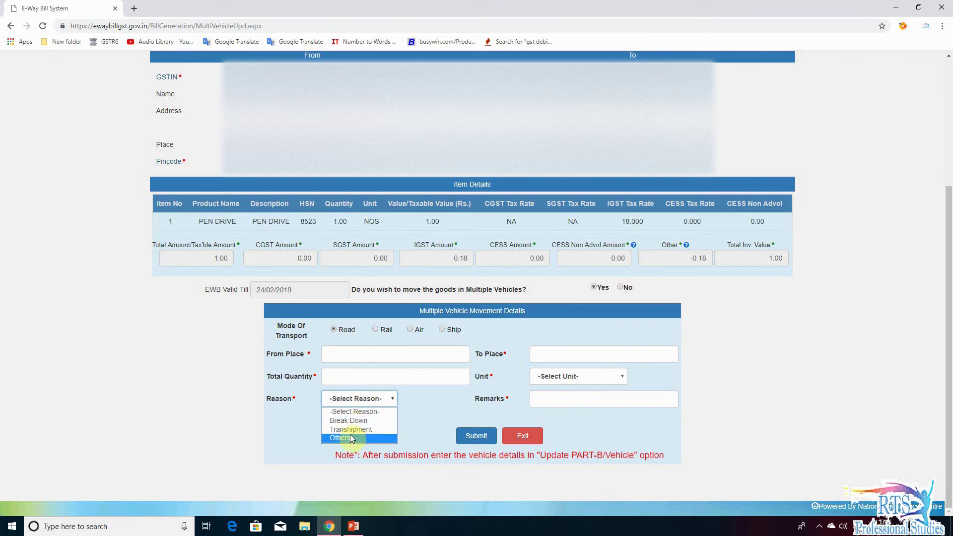
pyautogui.click(411, 398)
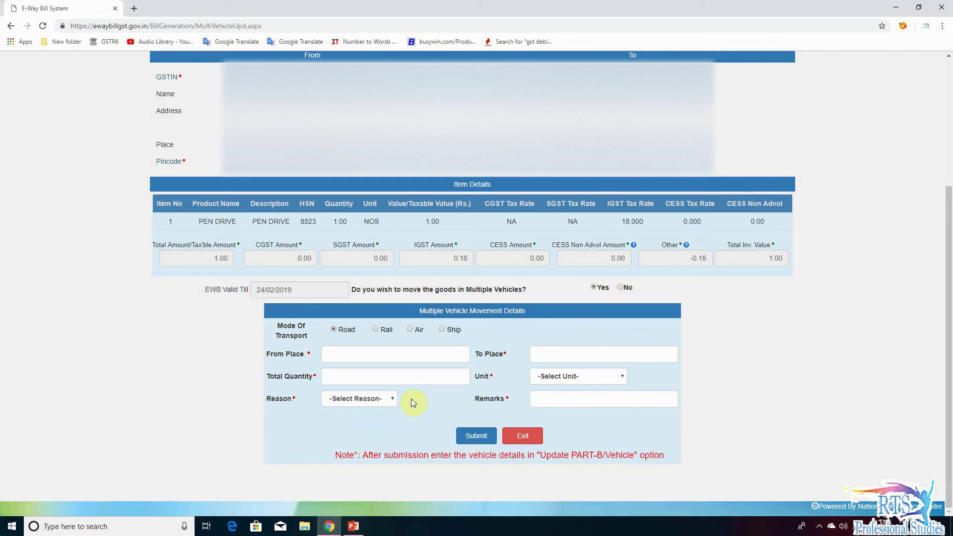
pyautogui.click(390, 399)
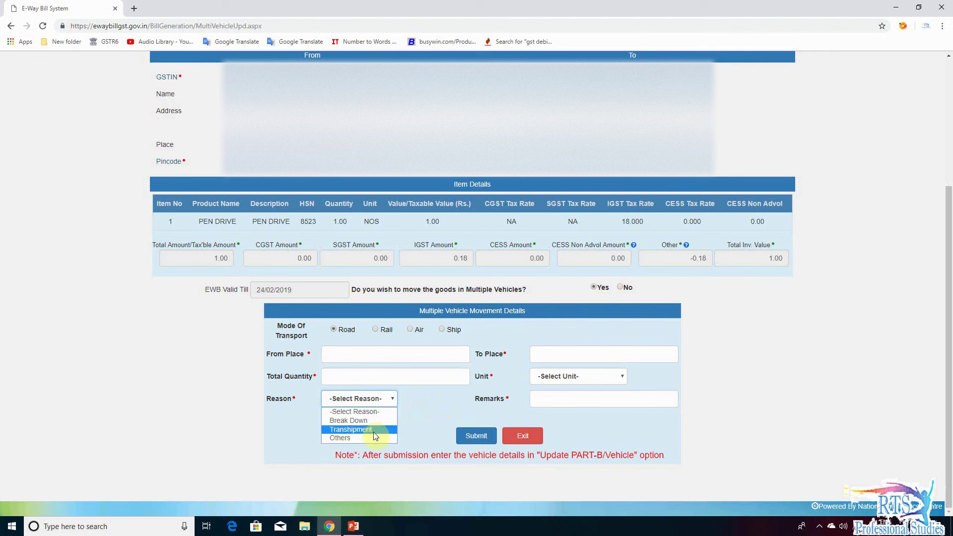
pyautogui.click(360, 420)
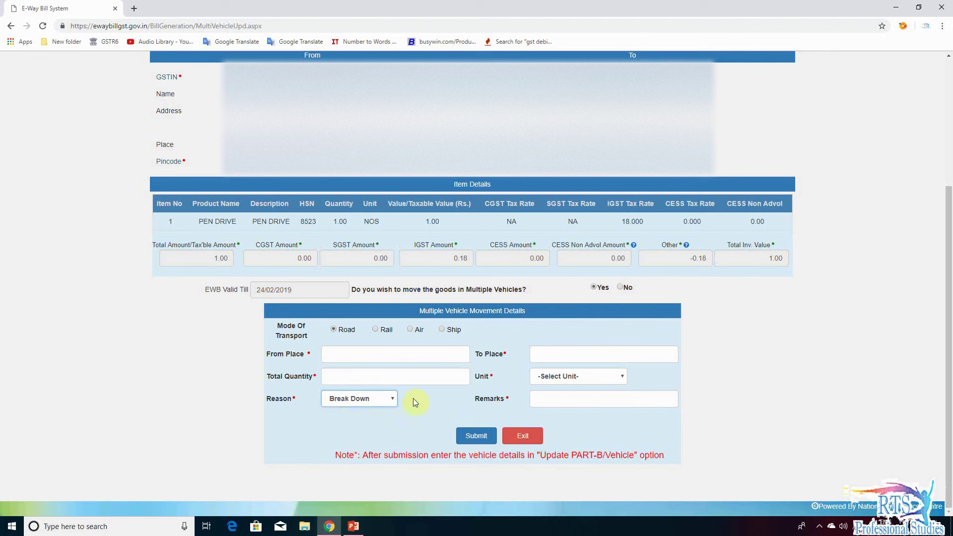
# Enter UTTAR PRADESH as the From Place and DELHI as the To Place of the multi-vehicle movement
pyautogui.click(339, 351)
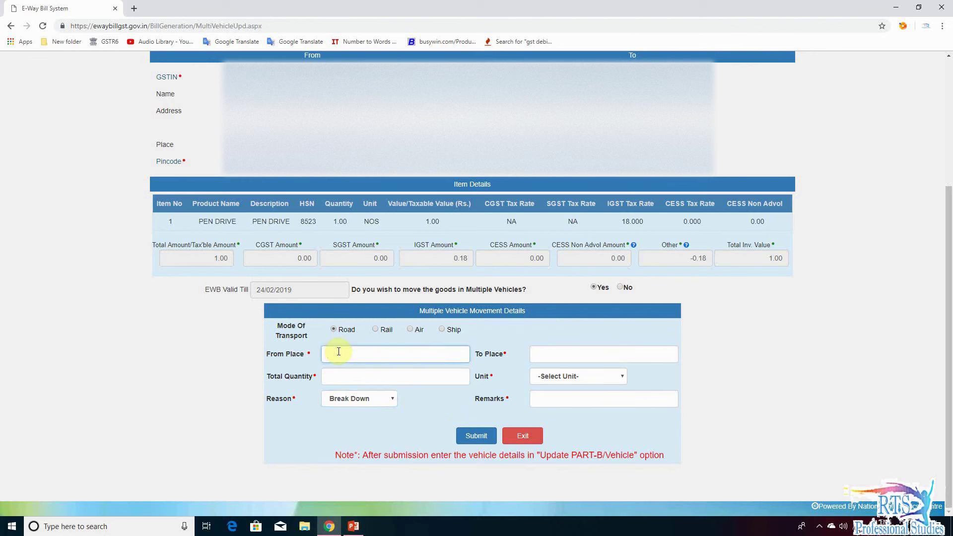
pyautogui.write('UP')
pyautogui.write('TTAR PRADESH')
pyautogui.click(559, 360)
pyautogui.write('DE')
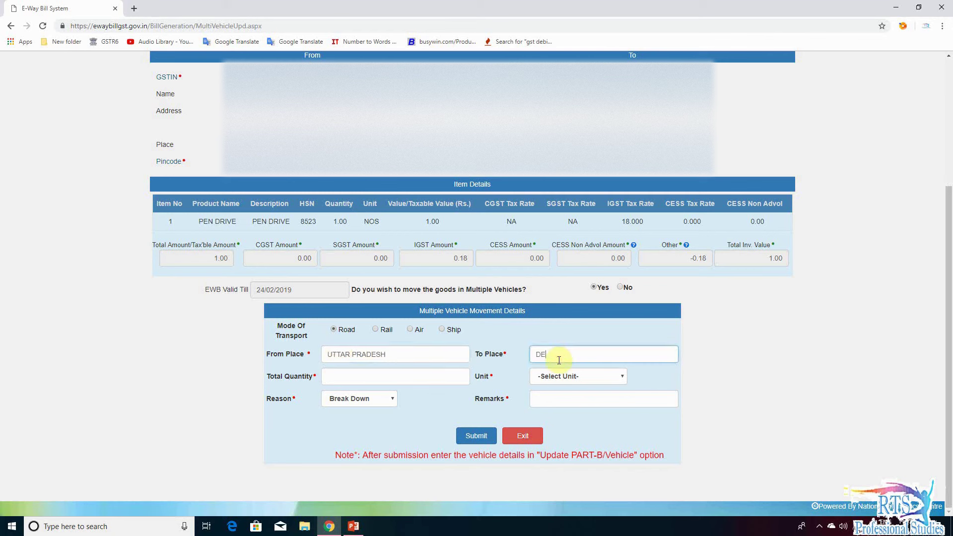
pyautogui.write('LHI')
# Set the total quantity of the movement to 1 and its unit to NUMBERS
pyautogui.click(427, 371)
pyautogui.write('1')
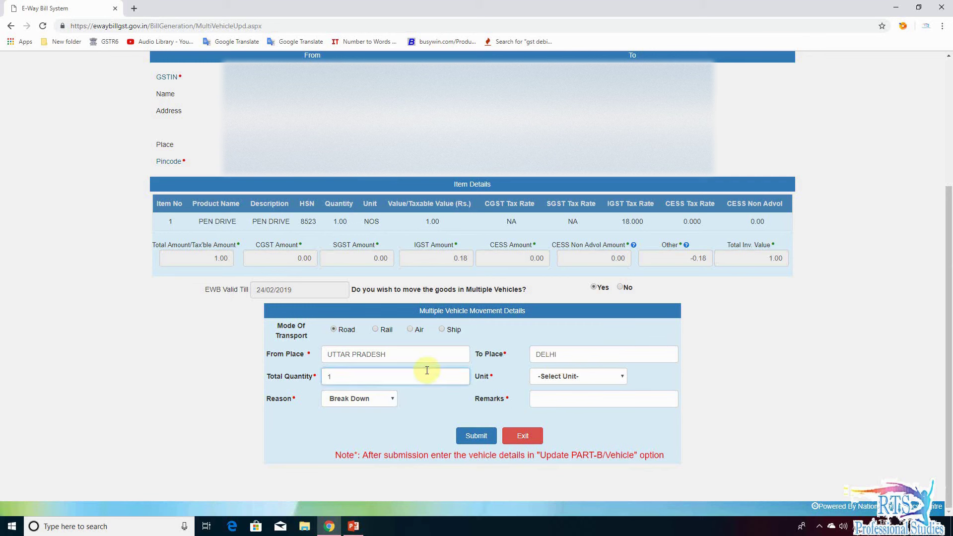
pyautogui.click(551, 376)
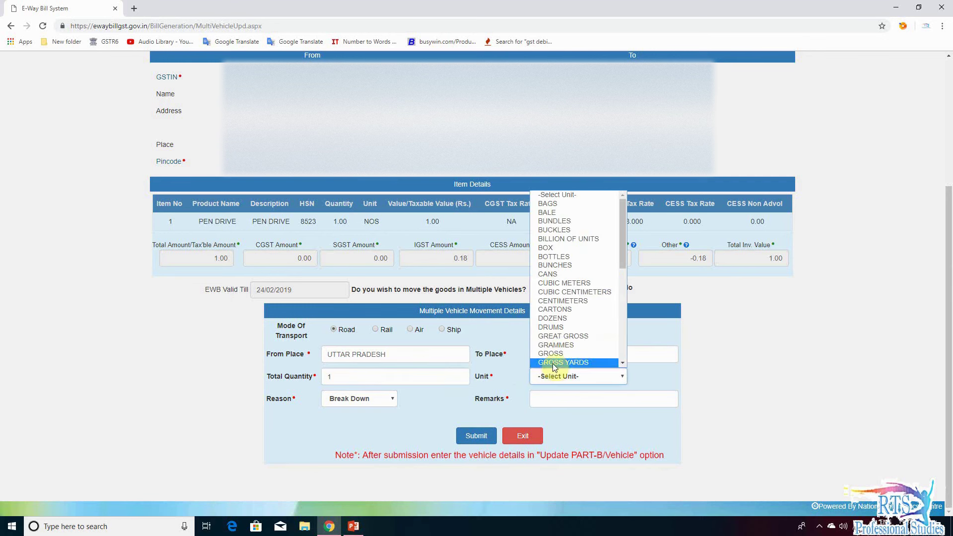
pyautogui.scroll(-5, 559, 356)
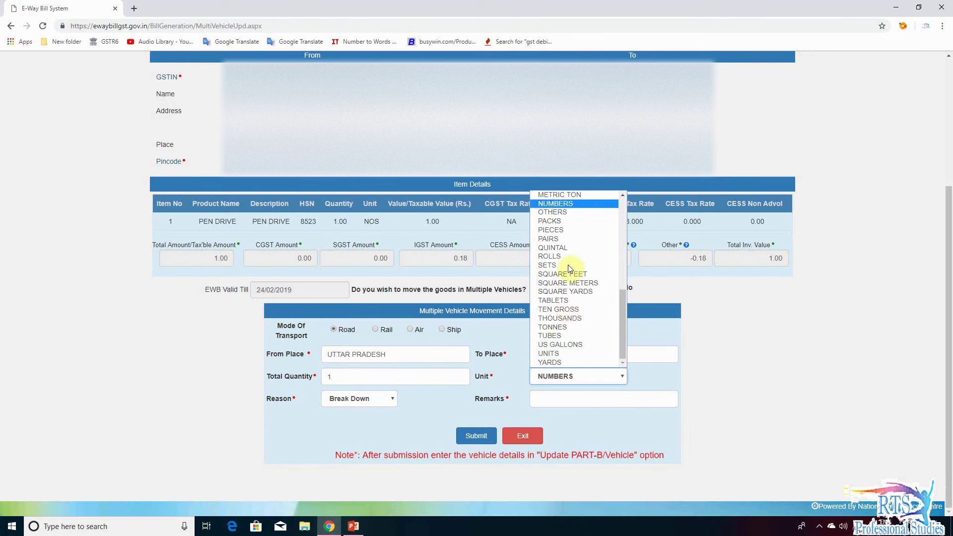
pyautogui.click(556, 205)
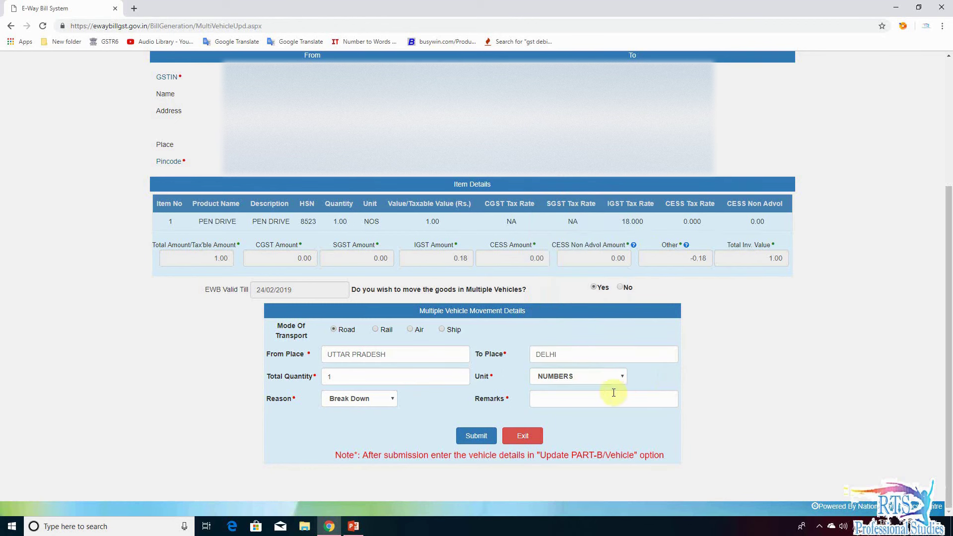
# Enter BREAK DOWN as the remarks and submit the multiple vehicle movement details
pyautogui.click(591, 400)
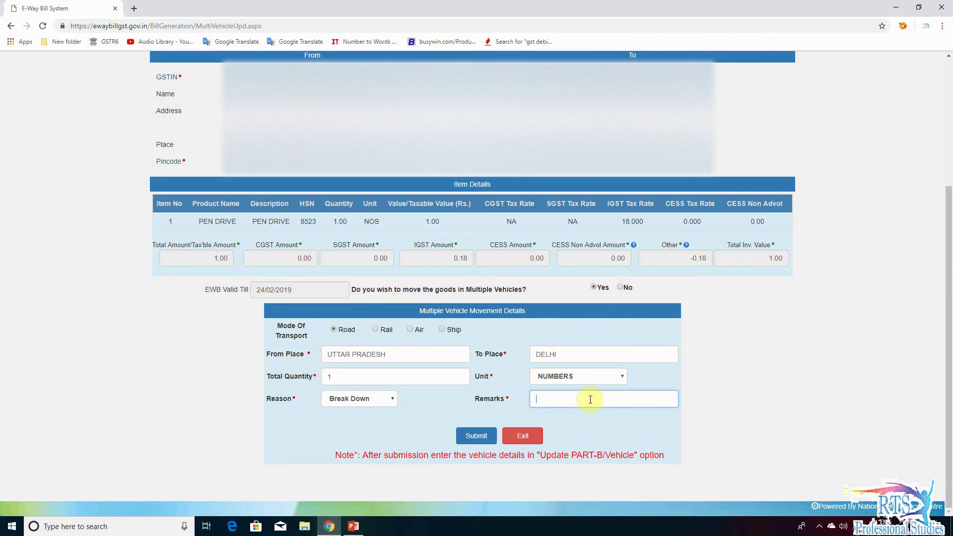
pyautogui.write('BREAK DOWN')
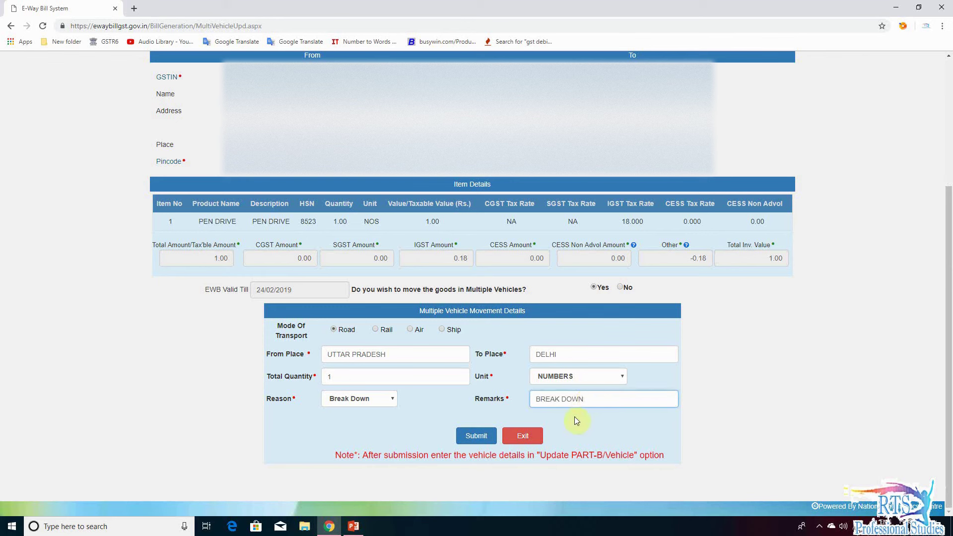
pyautogui.click(475, 436)
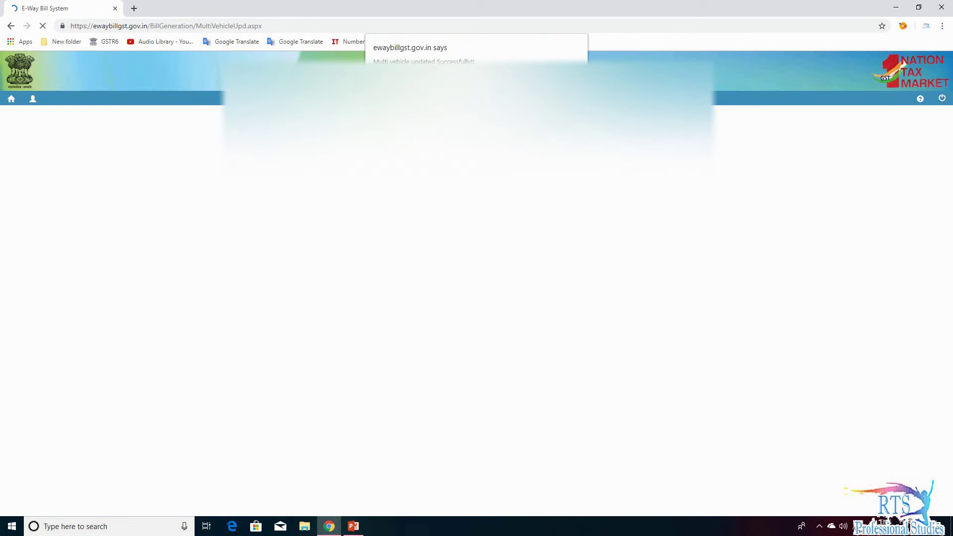
pyautogui.press('Return')
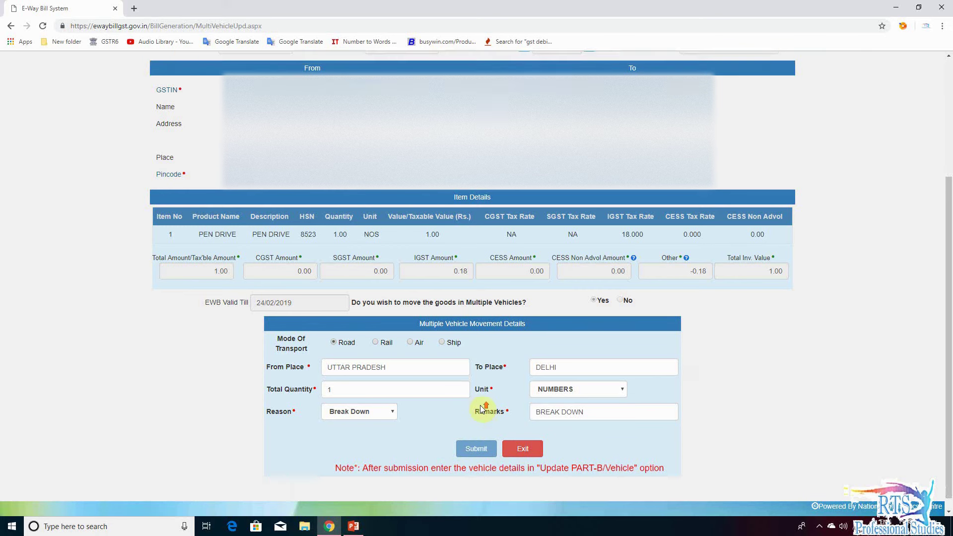
# Return to the main menu, open Update Part B/Vehicle and load the same bill by its e-way bill number
pyautogui.scroll(5, 481, 405)
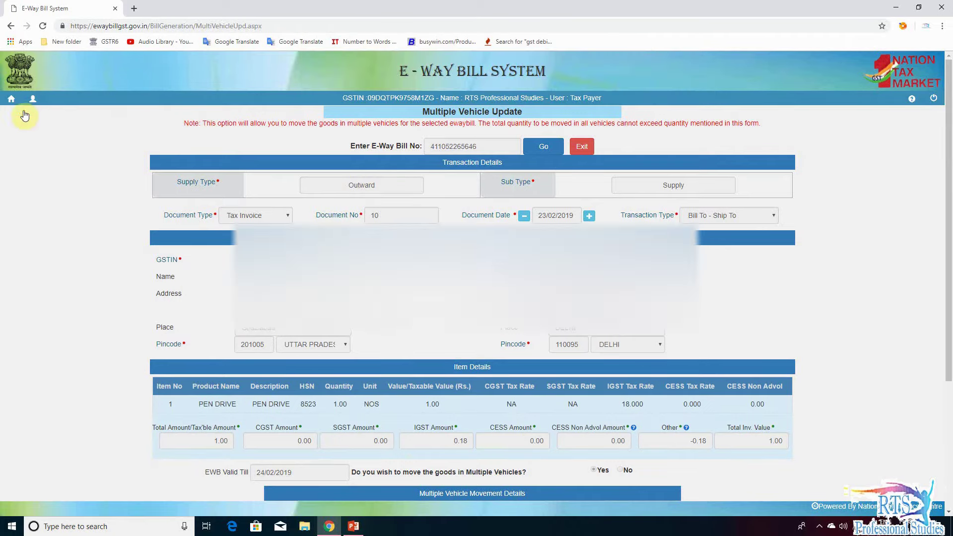
pyautogui.click(12, 101)
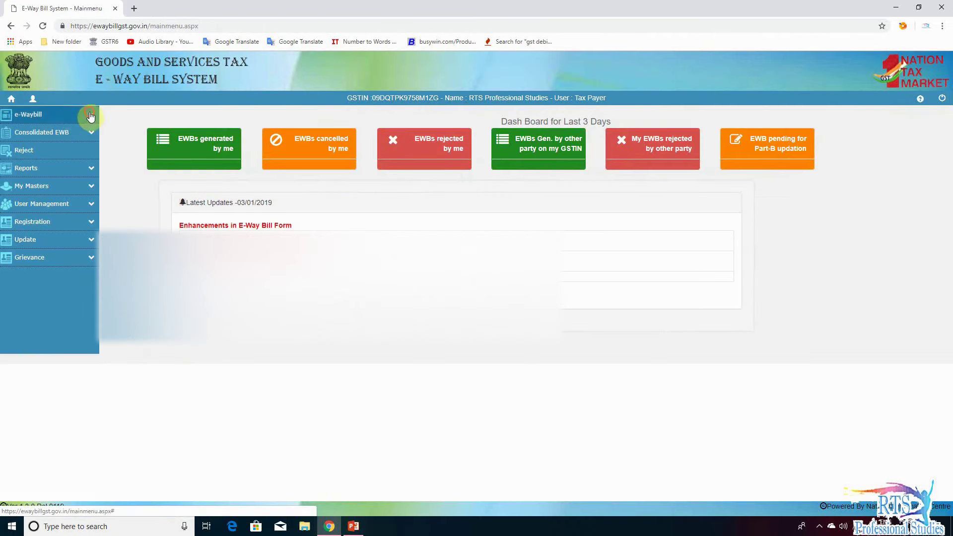
pyautogui.click(90, 115)
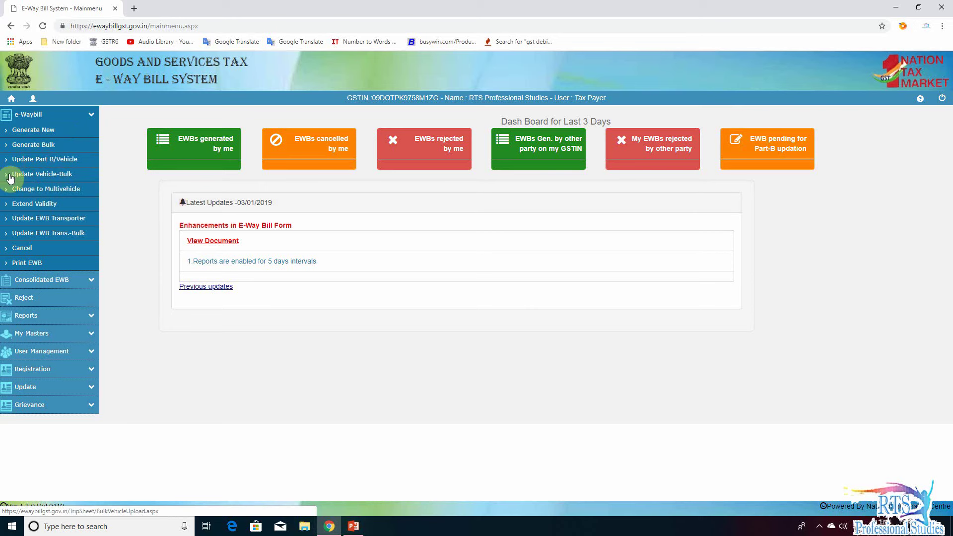
pyautogui.click(33, 160)
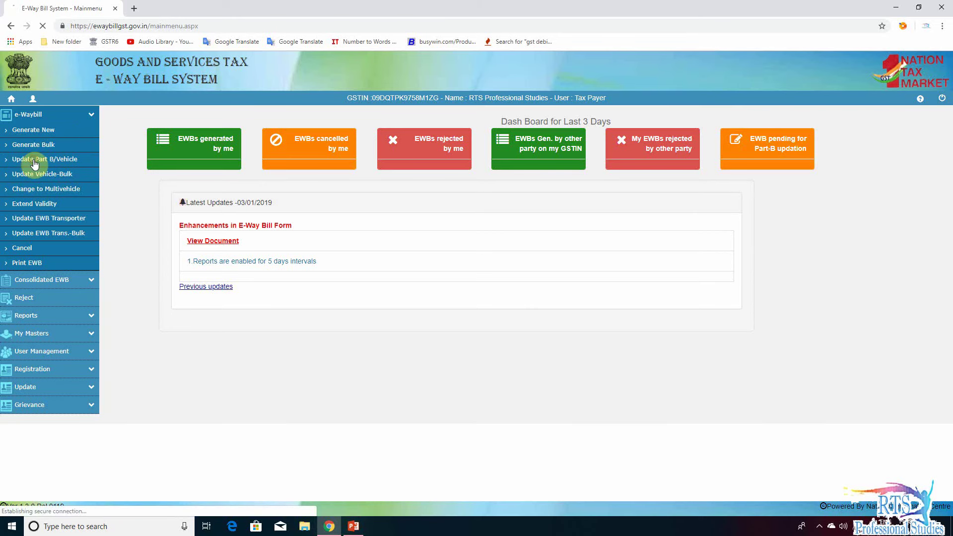
pyautogui.click(462, 147)
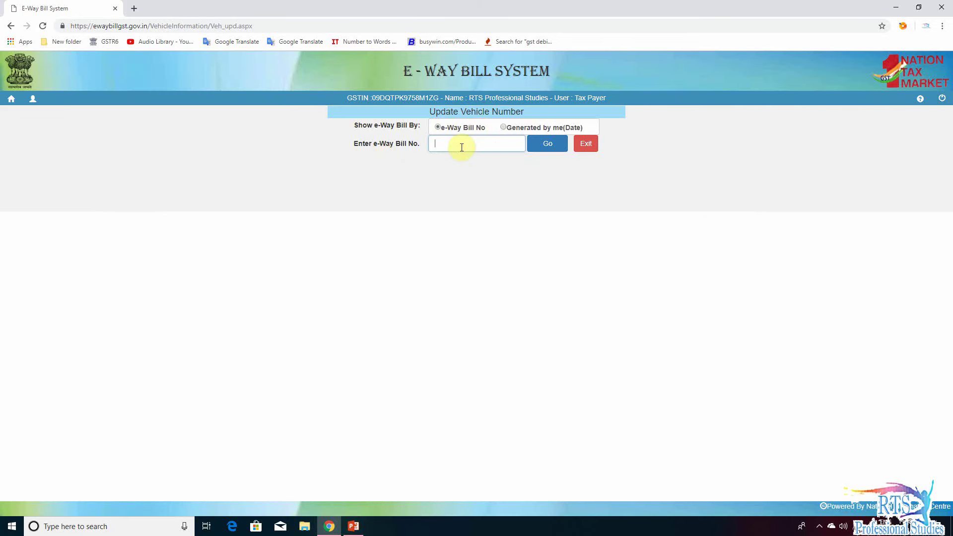
pyautogui.hotkey('ctrl', 'v')
pyautogui.press('BackSpace')
pyautogui.press('BackSpace')
pyautogui.click(549, 147)
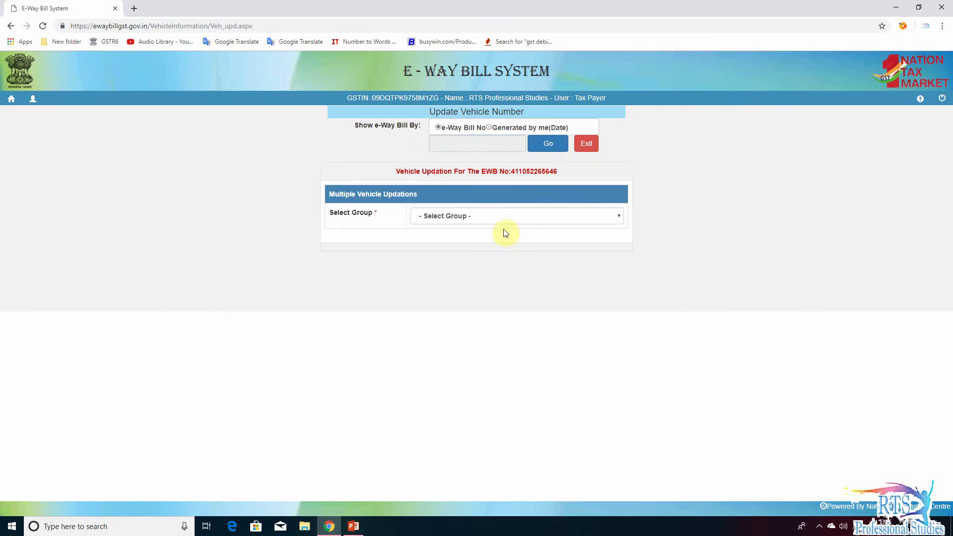
# Select the group UTTAR PRADESH - DELHI, 1.00 NOS and start a new vehicle entry for it
pyautogui.click(454, 219)
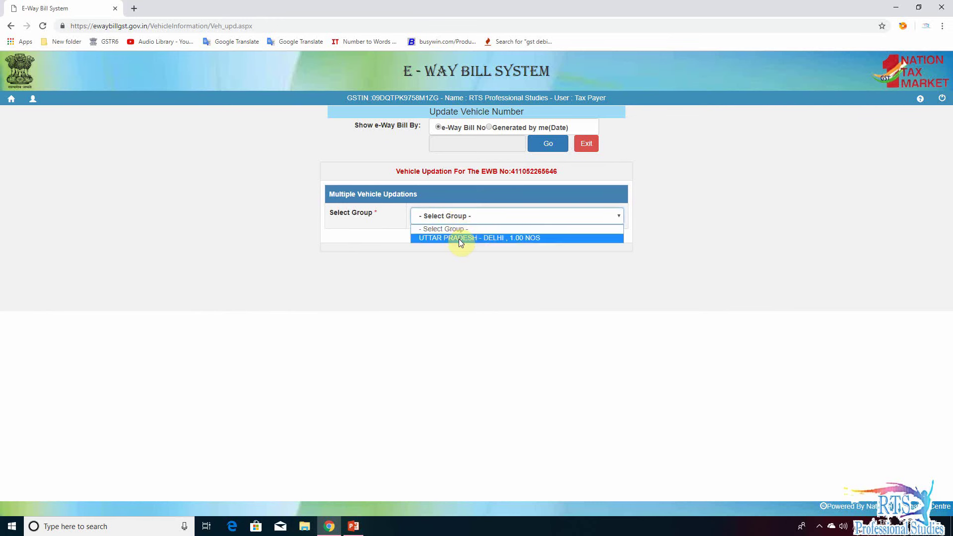
pyautogui.click(458, 240)
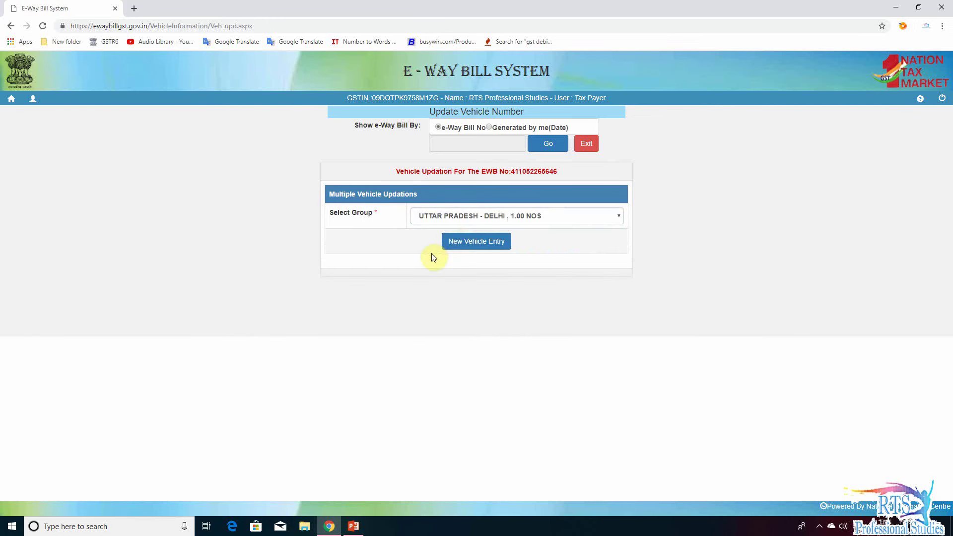
pyautogui.click(473, 242)
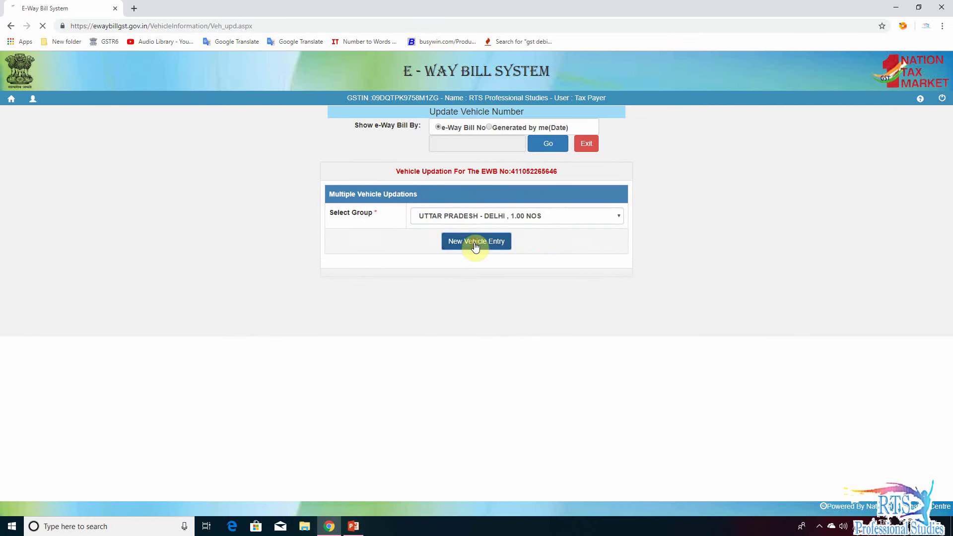
pyautogui.scroll(-2, 541, 283)
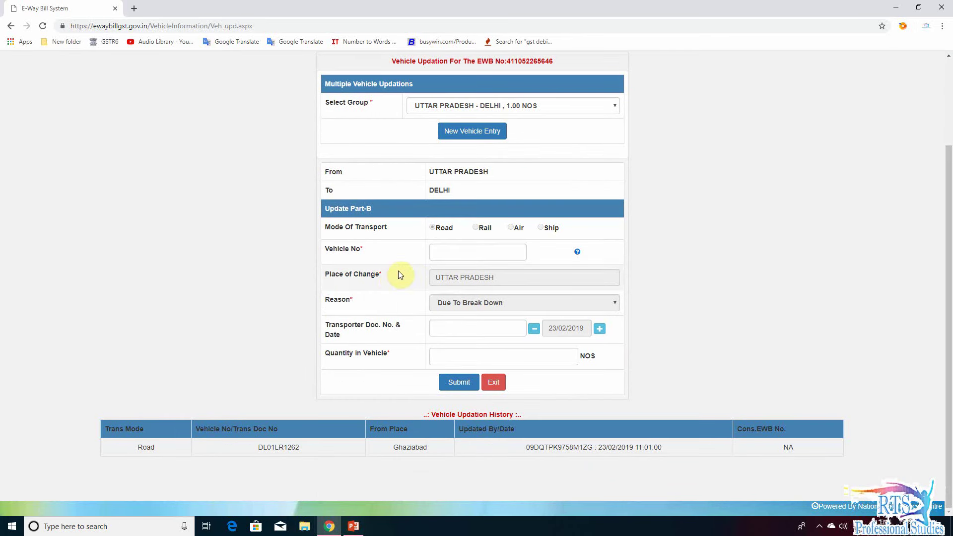
# Enter the vehicle's registration number and a quantity in vehicle of 0.5 NOS, and submit the Part-B update
pyautogui.click(466, 255)
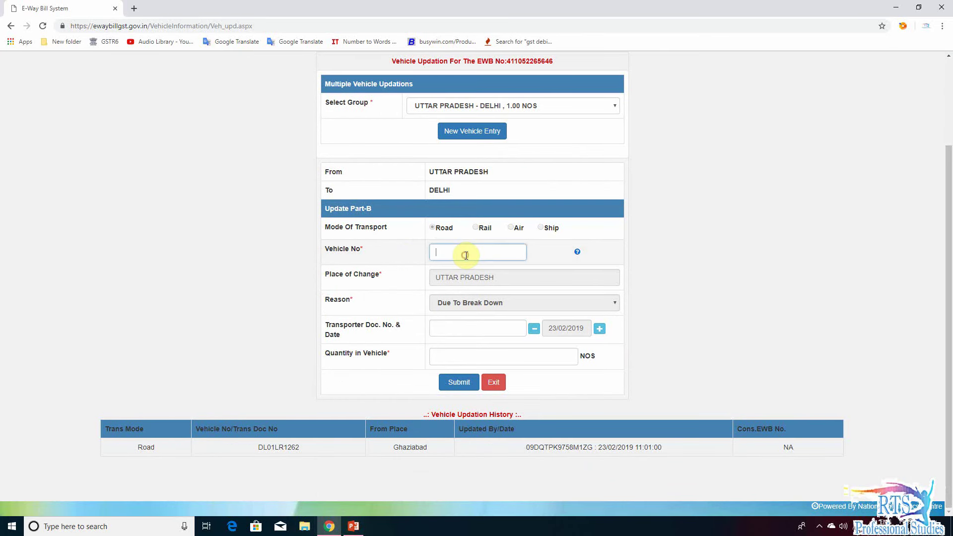
pyautogui.write('DL01LM2546')
pyautogui.click(719, 242)
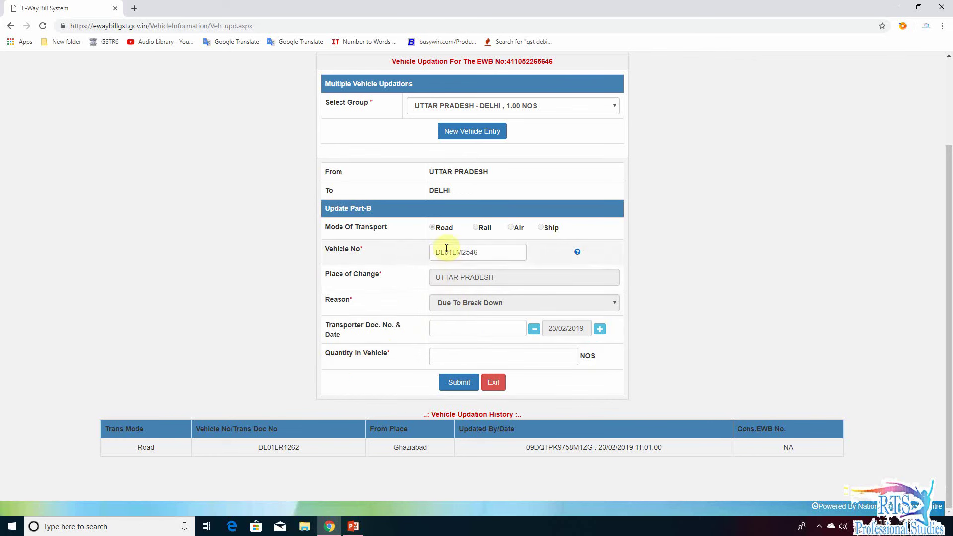
pyautogui.click(413, 351)
pyautogui.write('0.5')
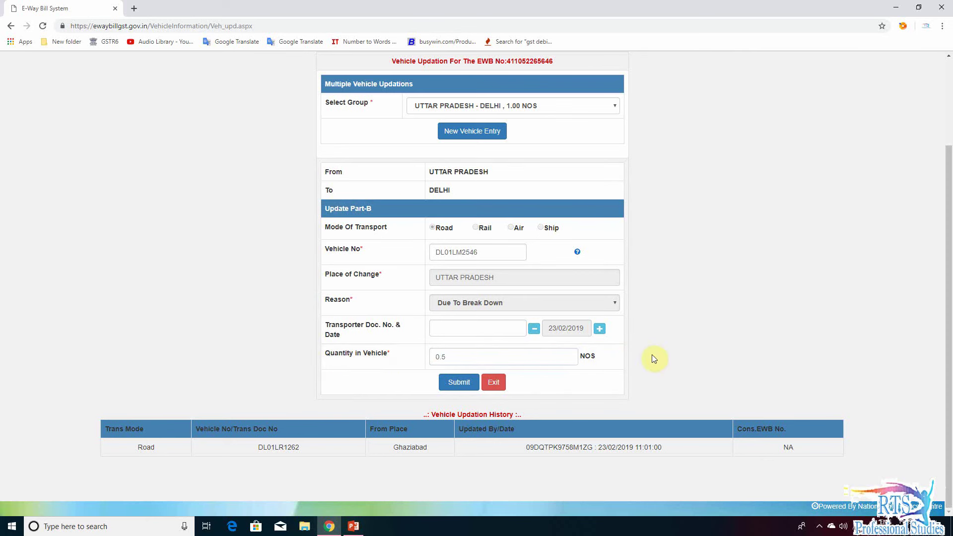
pyautogui.click(606, 357)
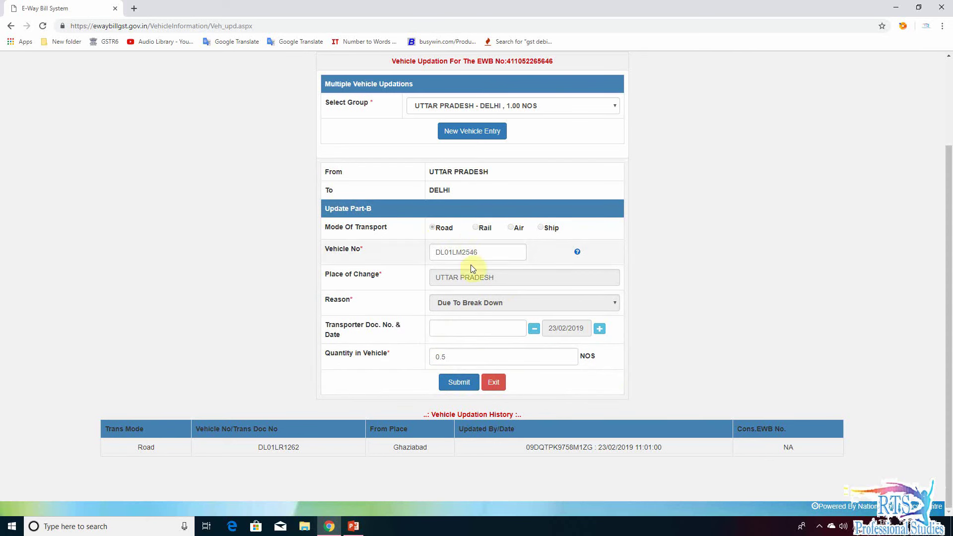
pyautogui.click(461, 385)
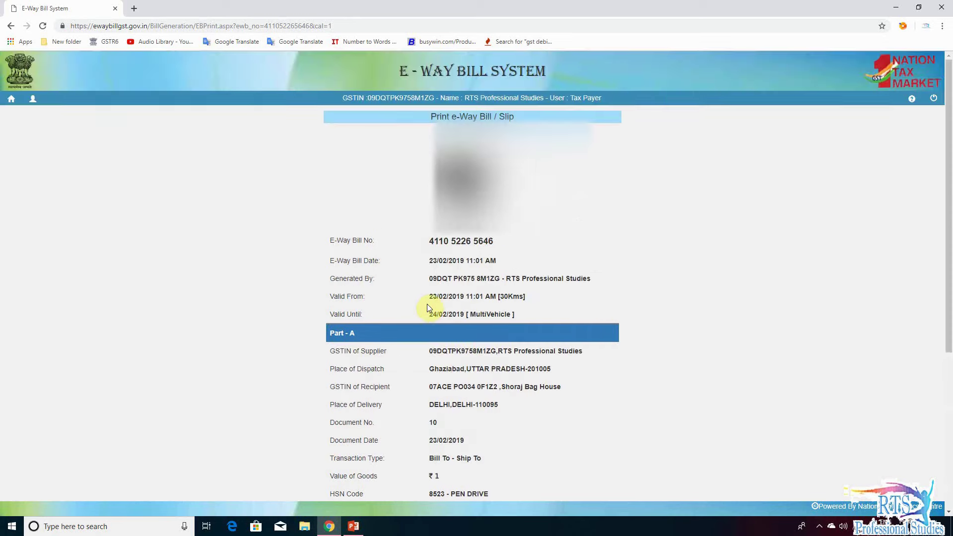
# Return from the e-way bill slip to the main menu and open the Update Part B/Vehicle form
pyautogui.scroll(-5, 427, 304)
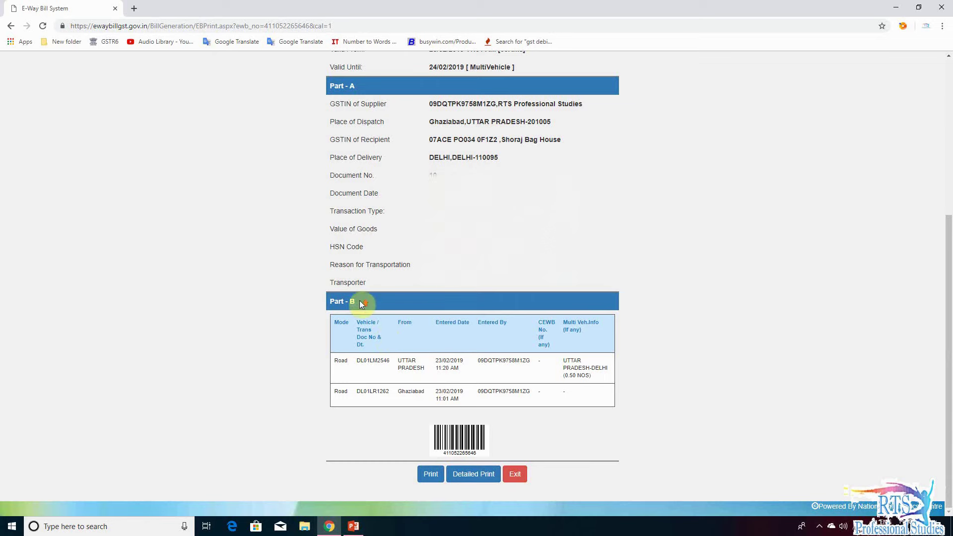
pyautogui.scroll(5, 358, 301)
pyautogui.scroll(-5, 363, 288)
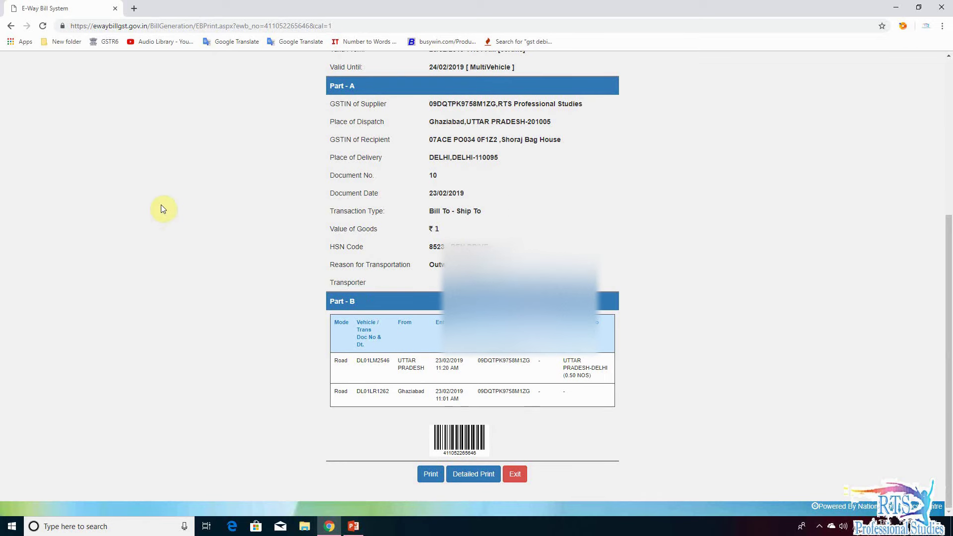
pyautogui.scroll(5, 112, 217)
pyautogui.click(11, 101)
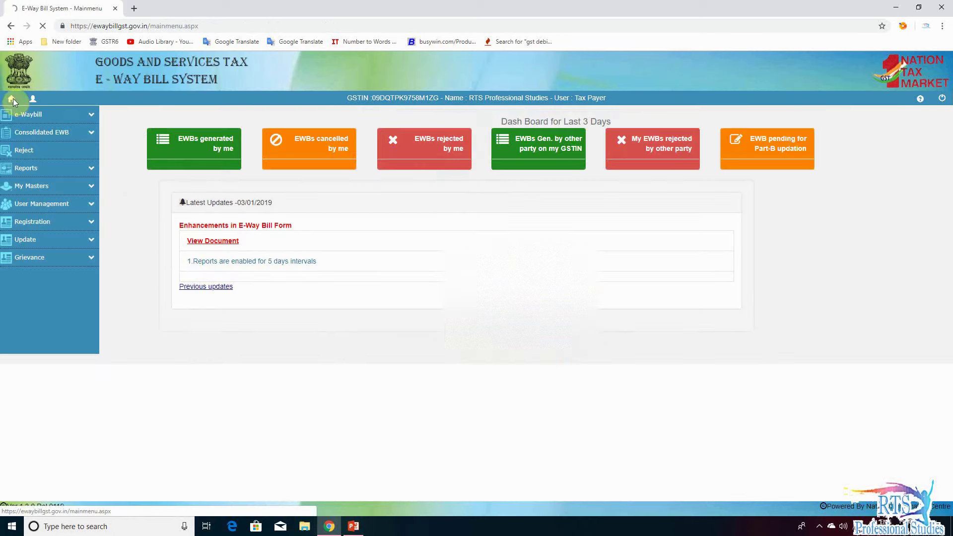
pyautogui.click(90, 119)
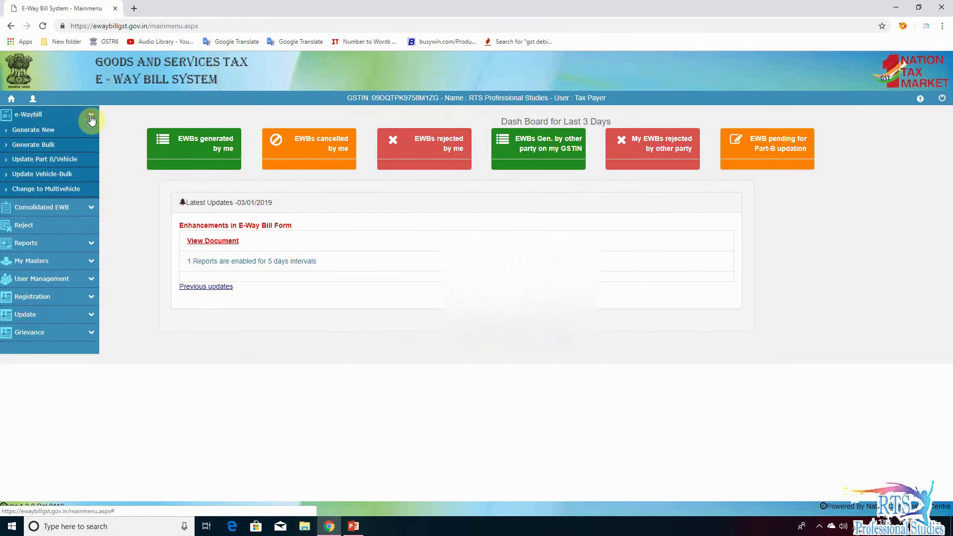
pyautogui.click(32, 164)
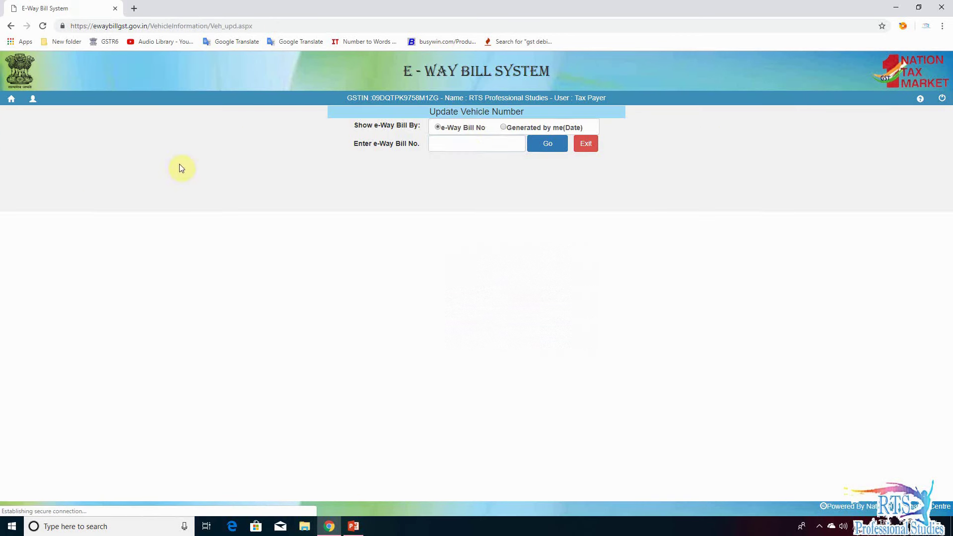
# Load the same bill by its e-way bill number and select the group UTTAR PRADESH - DELHI, 1.00 NOS
pyautogui.click(468, 148)
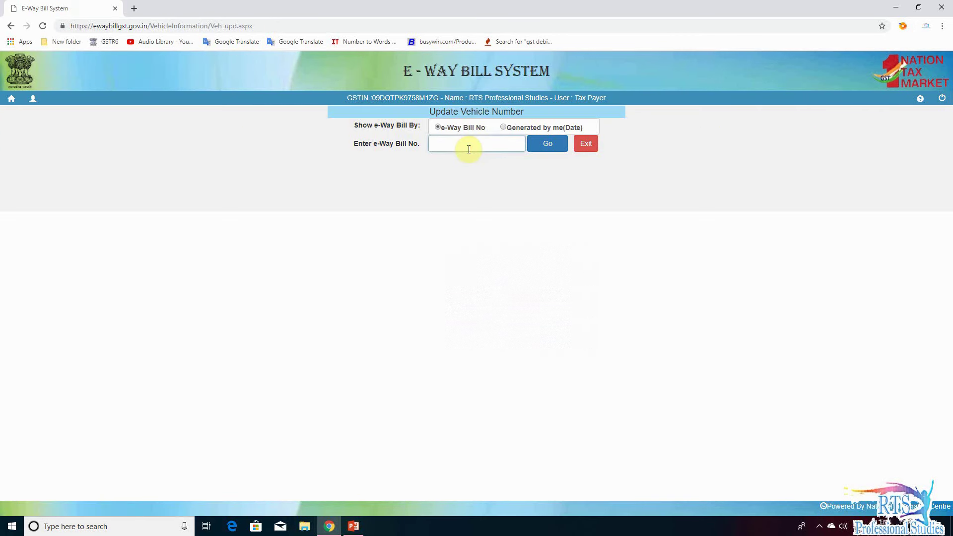
pyautogui.hotkey('ctrl', 'v')
pyautogui.press('BackSpace')
pyautogui.press('BackSpace')
pyautogui.click(547, 149)
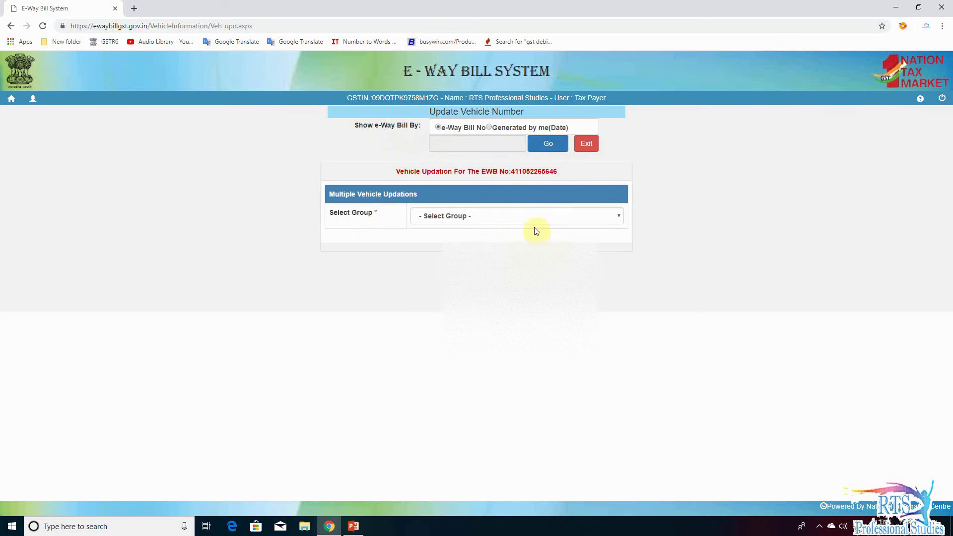
pyautogui.click(511, 216)
pyautogui.click(481, 238)
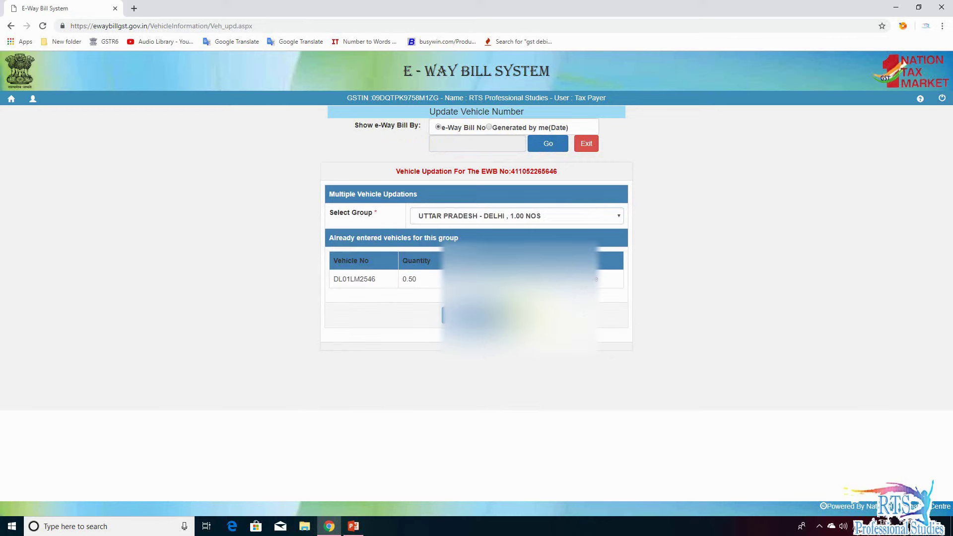
# Add a new vehicle entry with the second vehicle's registration number and a quantity in vehicle of 0.5, and submit the Part-B update
pyautogui.scroll(-4, 462, 239)
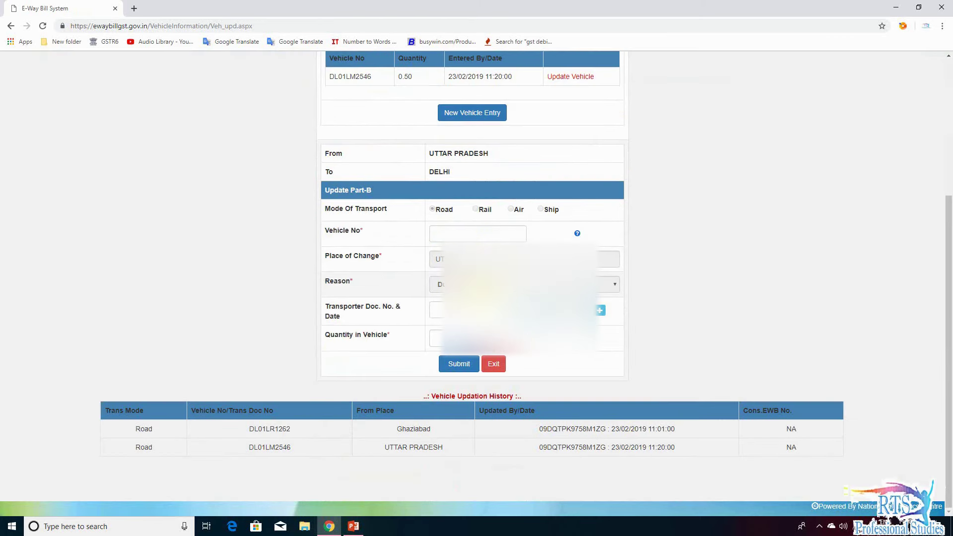
pyautogui.click(461, 239)
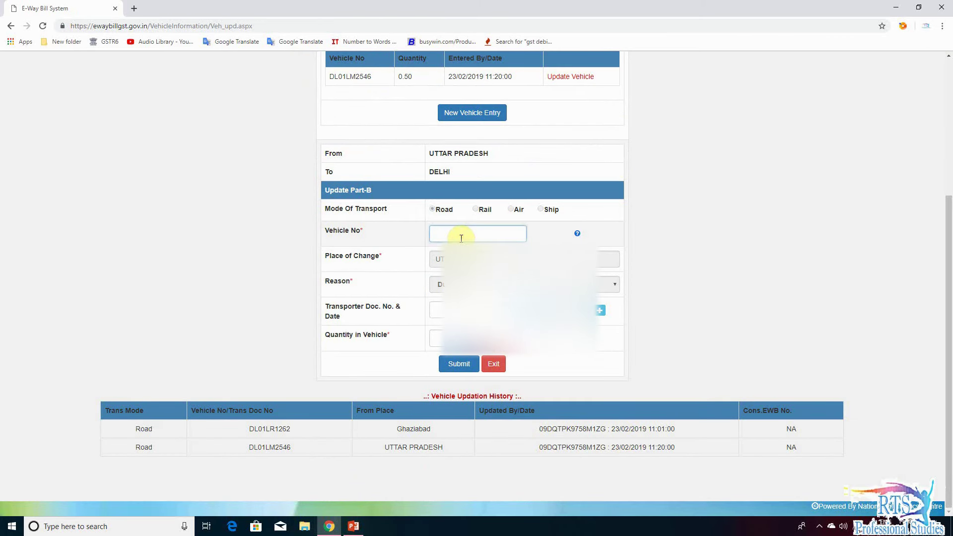
pyautogui.write('DL01LY7331')
pyautogui.click(621, 230)
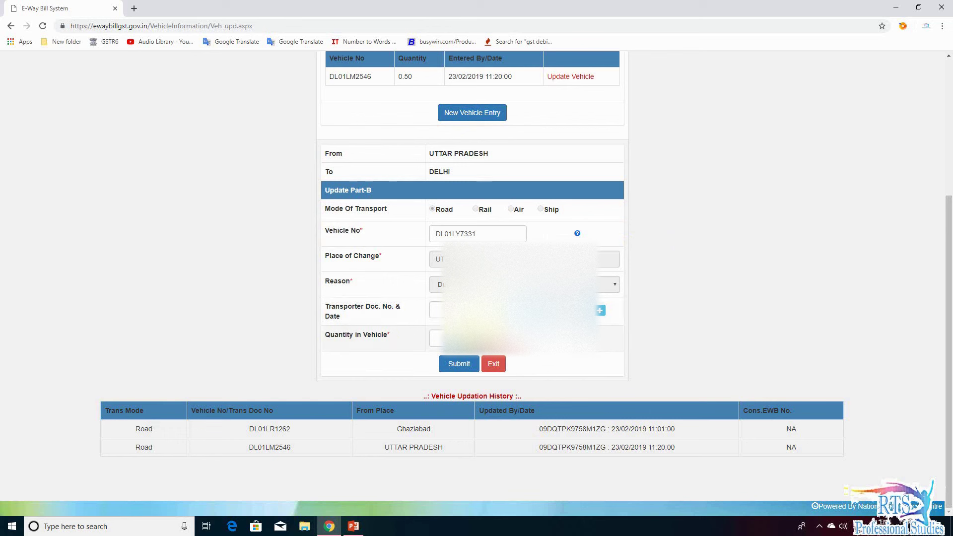
pyautogui.click(436, 339)
pyautogui.write('0.5')
pyautogui.click(457, 368)
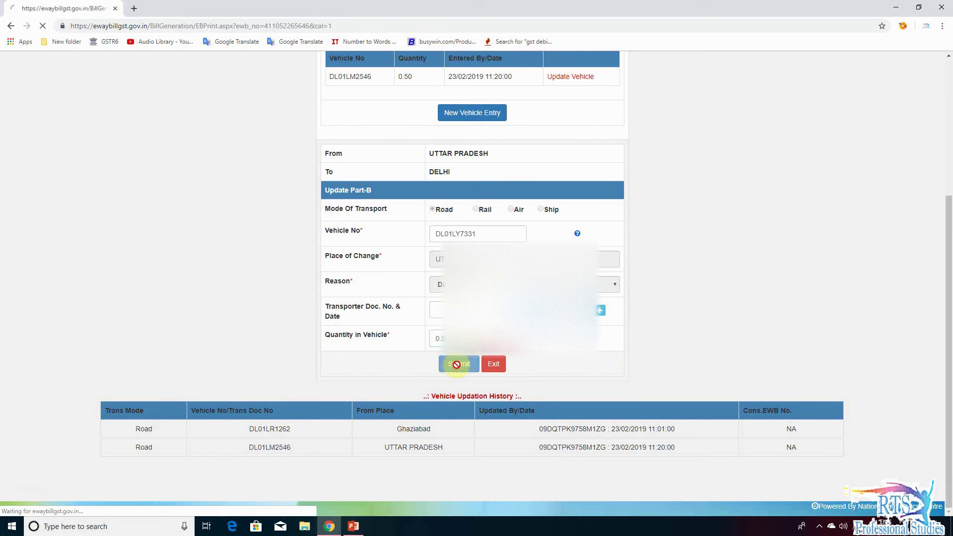
pyautogui.scroll(-5, 574, 360)
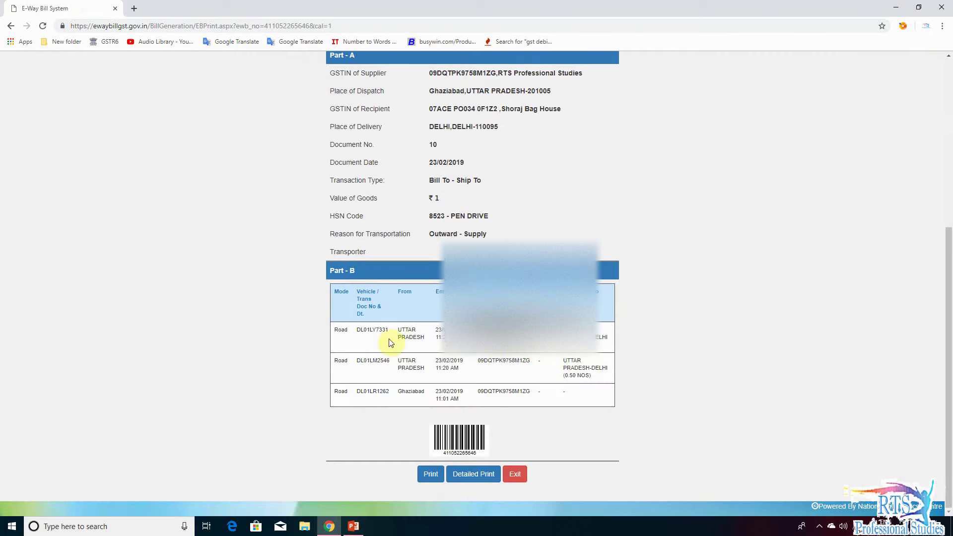